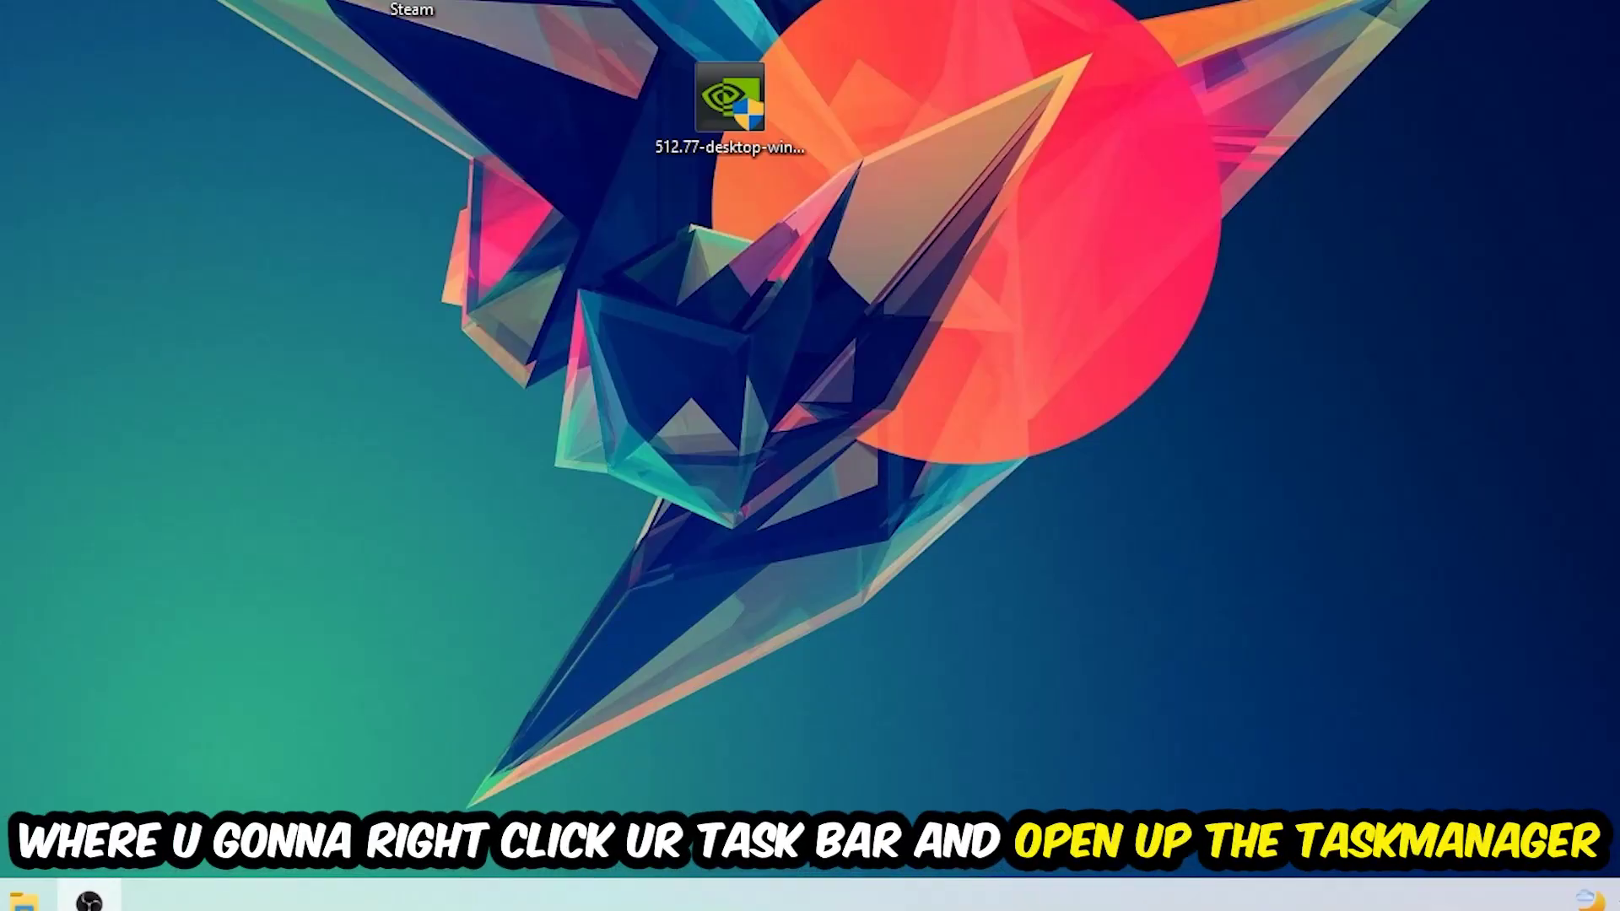
Open Task Manager from the taskbar's right-click menu.
{"action": "right_click", "coordinate": [646, 897]}
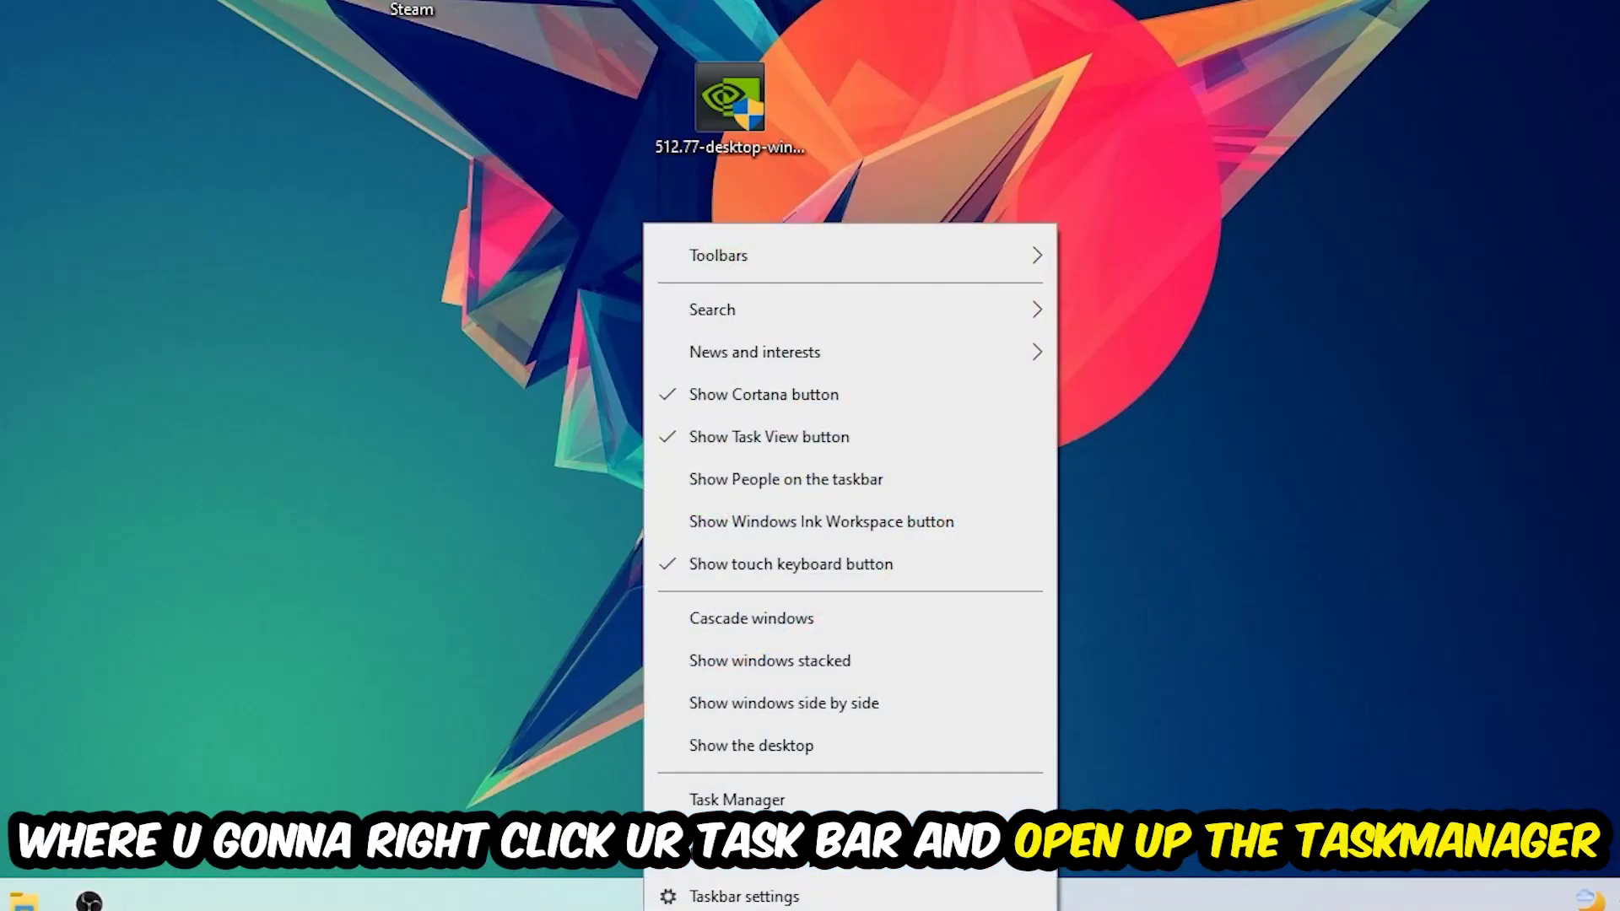
{"action": "left_click", "coordinate": [726, 805]}
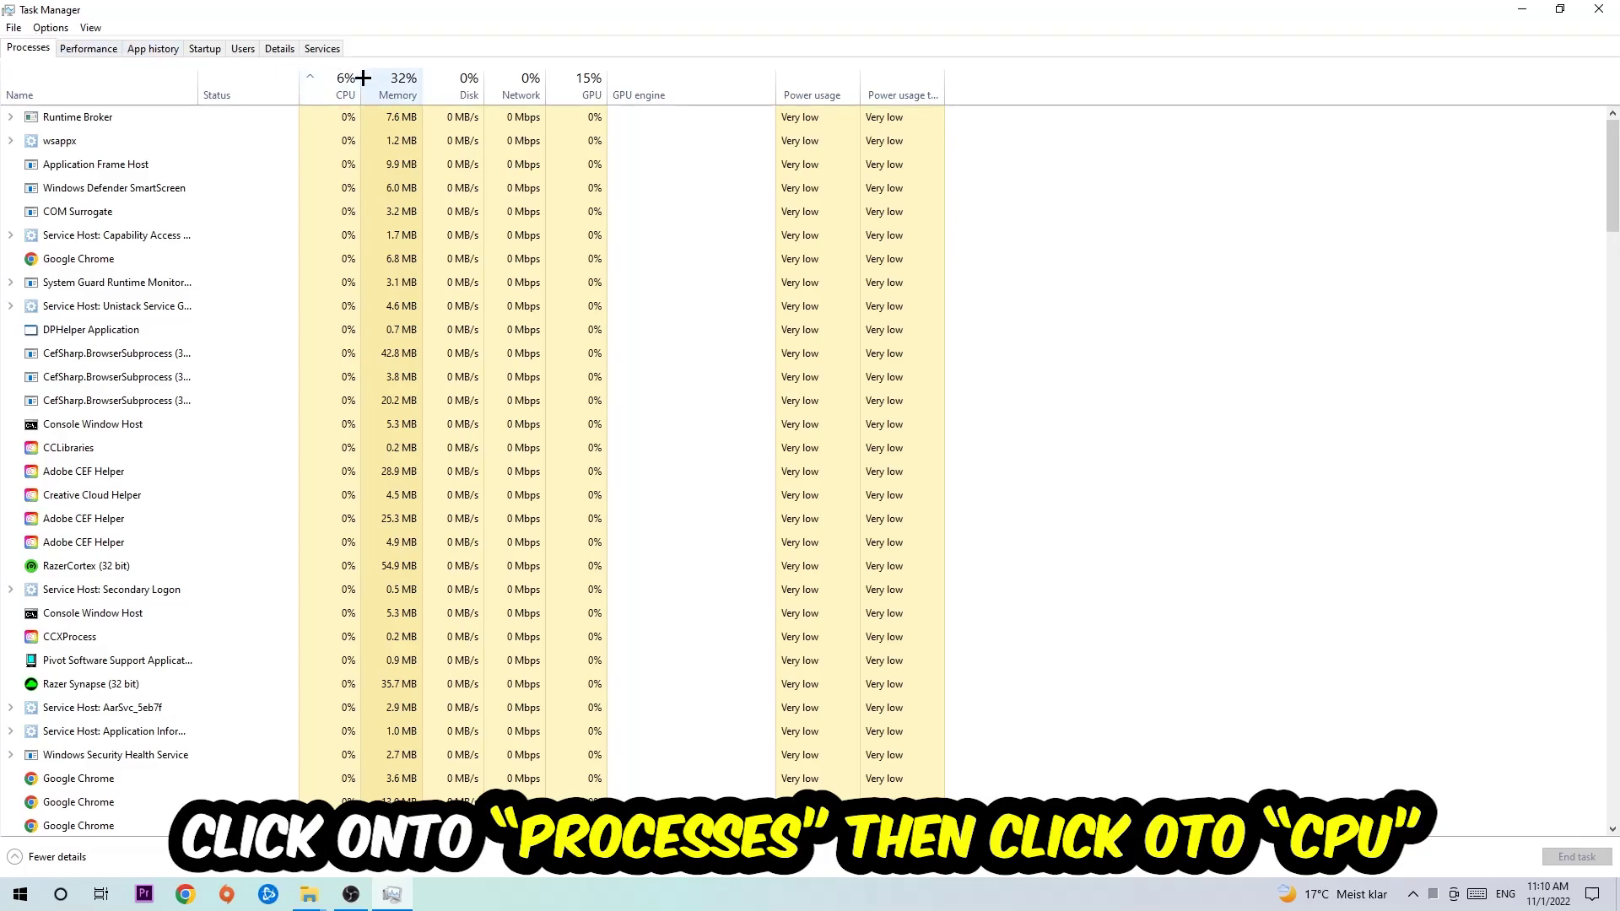
Sort processes by CPU, then GPU usage, and inspect OBS Studio without ending it.
{"action": "left_click", "coordinate": [348, 83]}
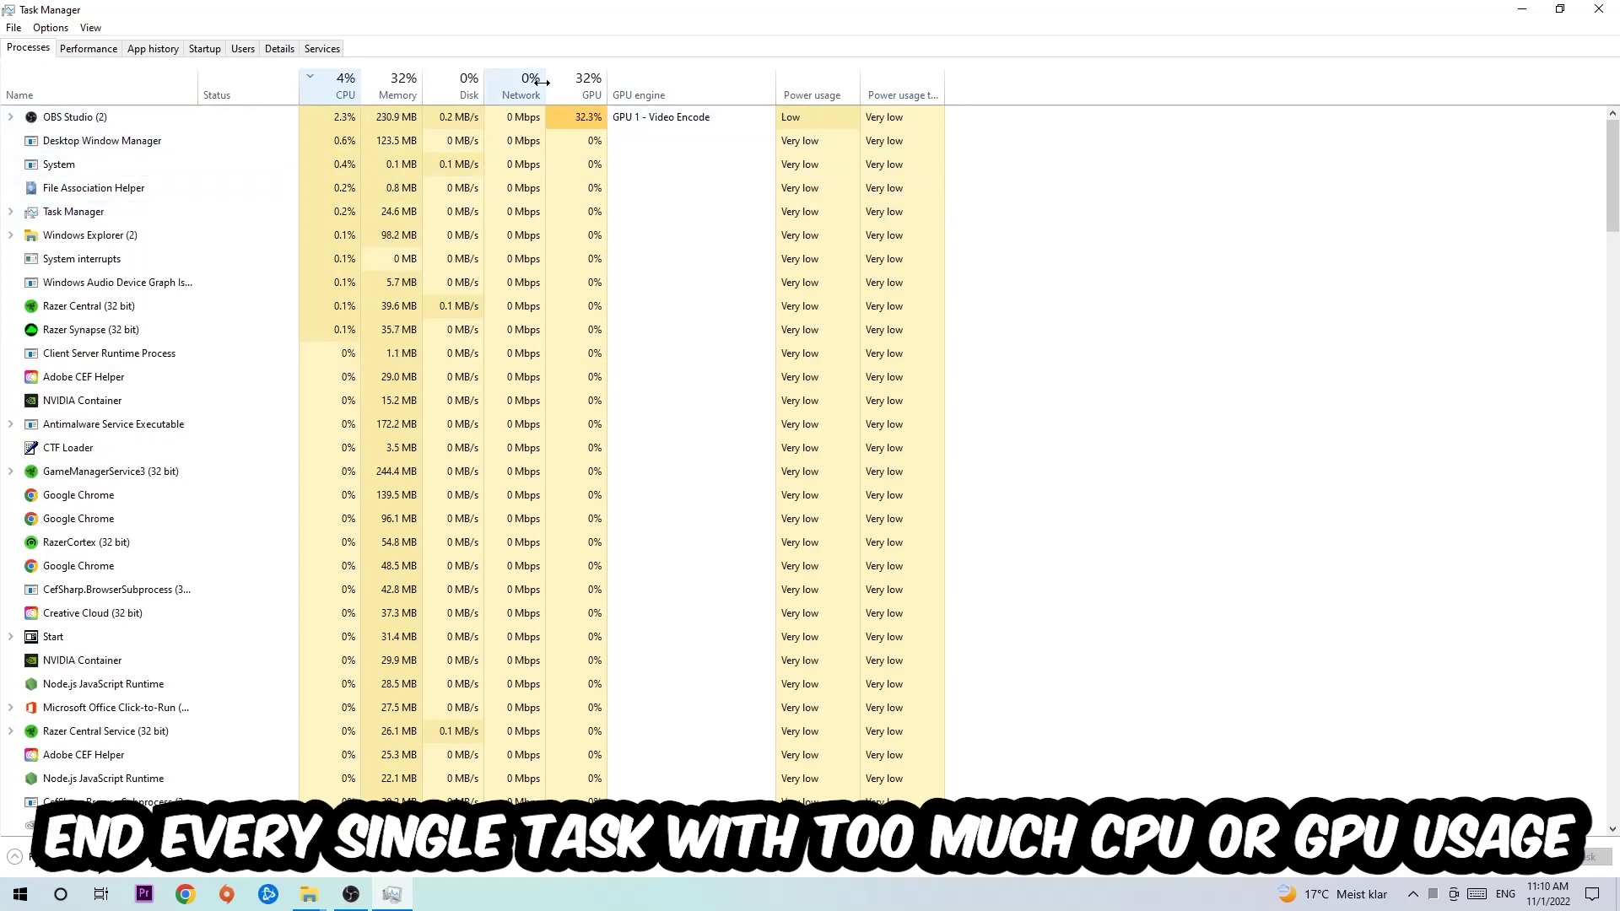
{"action": "left_click", "coordinate": [576, 85]}
{"action": "left_click", "coordinate": [582, 117]}
{"action": "right_click", "coordinate": [582, 116]}
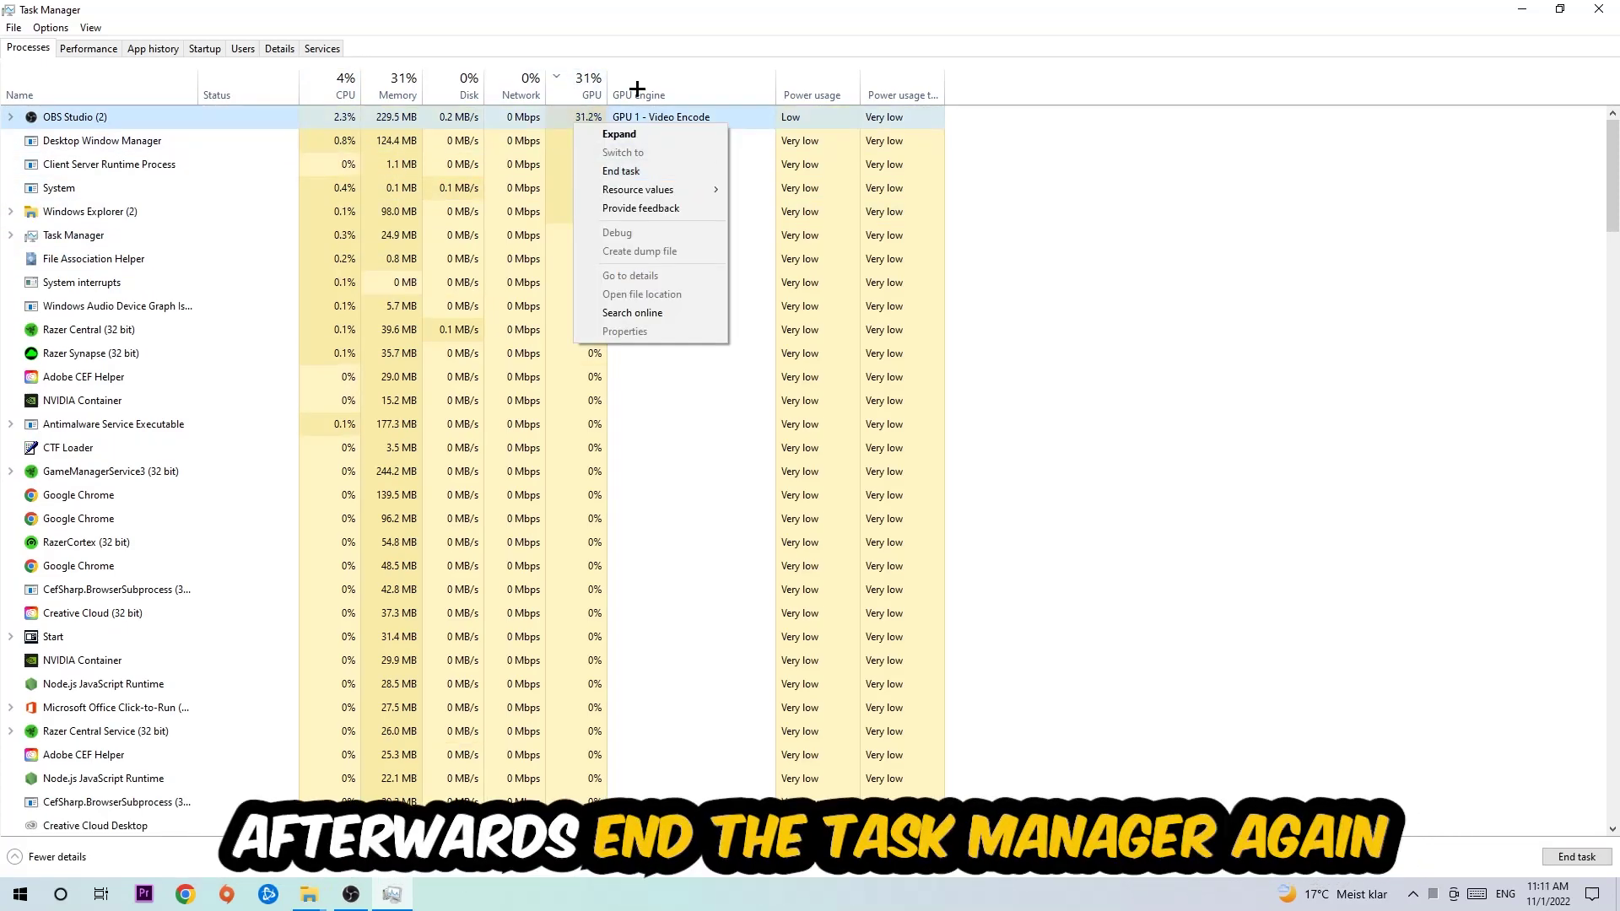
{"action": "key", "text": "Escape"}
Close Task Manager and open Windows Settings from the Start menu.
{"action": "left_click", "coordinate": [1599, 10]}
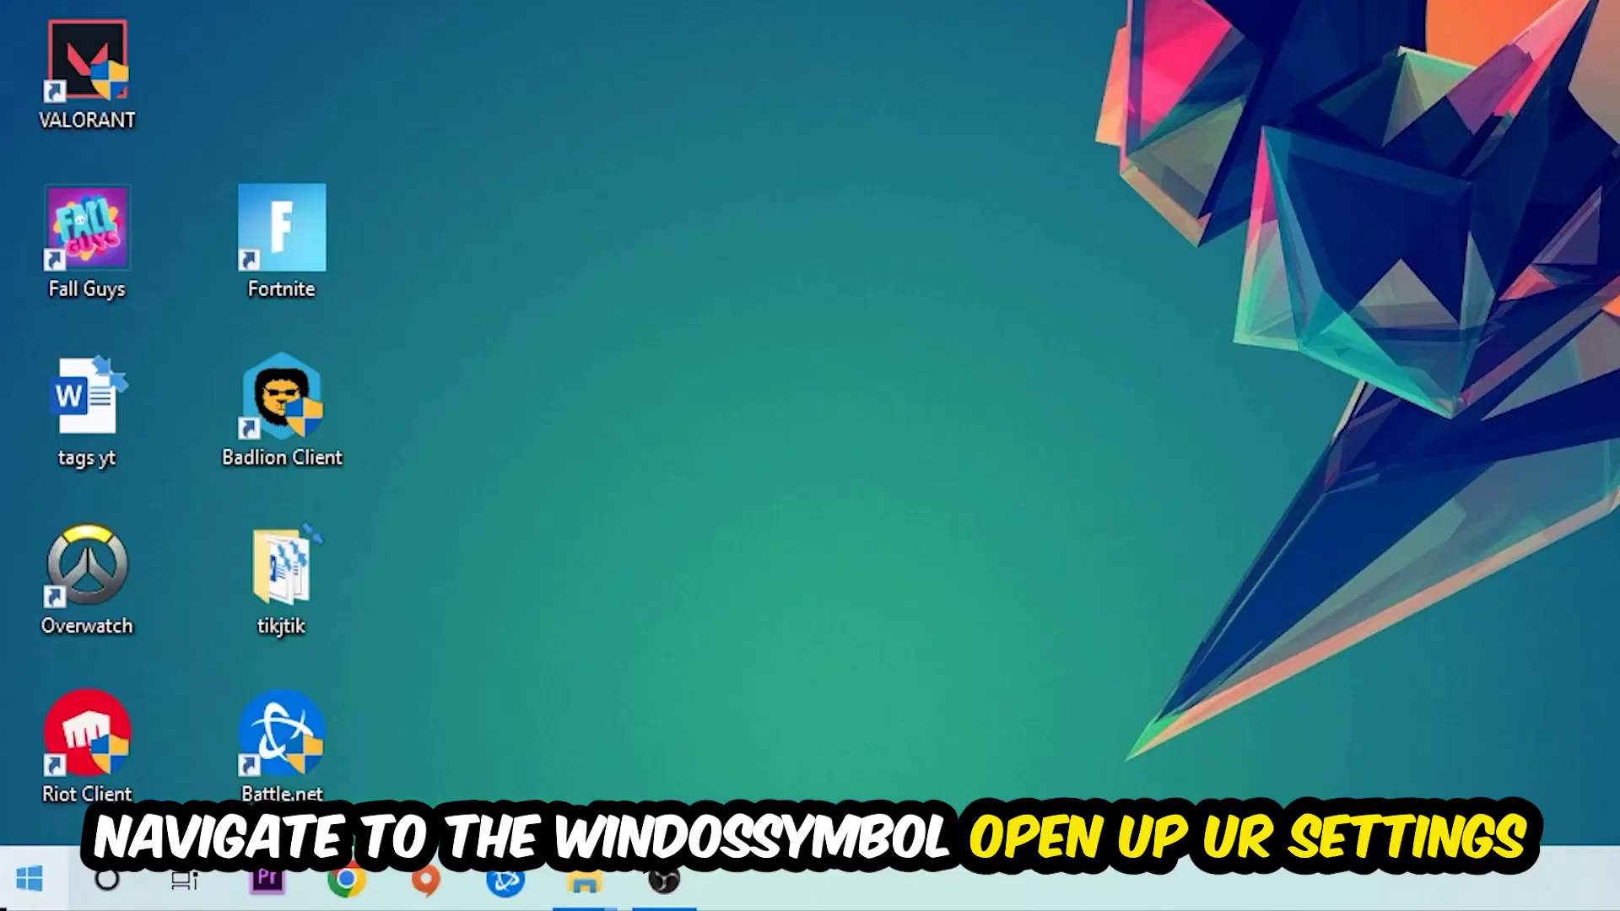
{"action": "key", "text": "super"}
{"action": "left_click", "coordinate": [20, 725]}
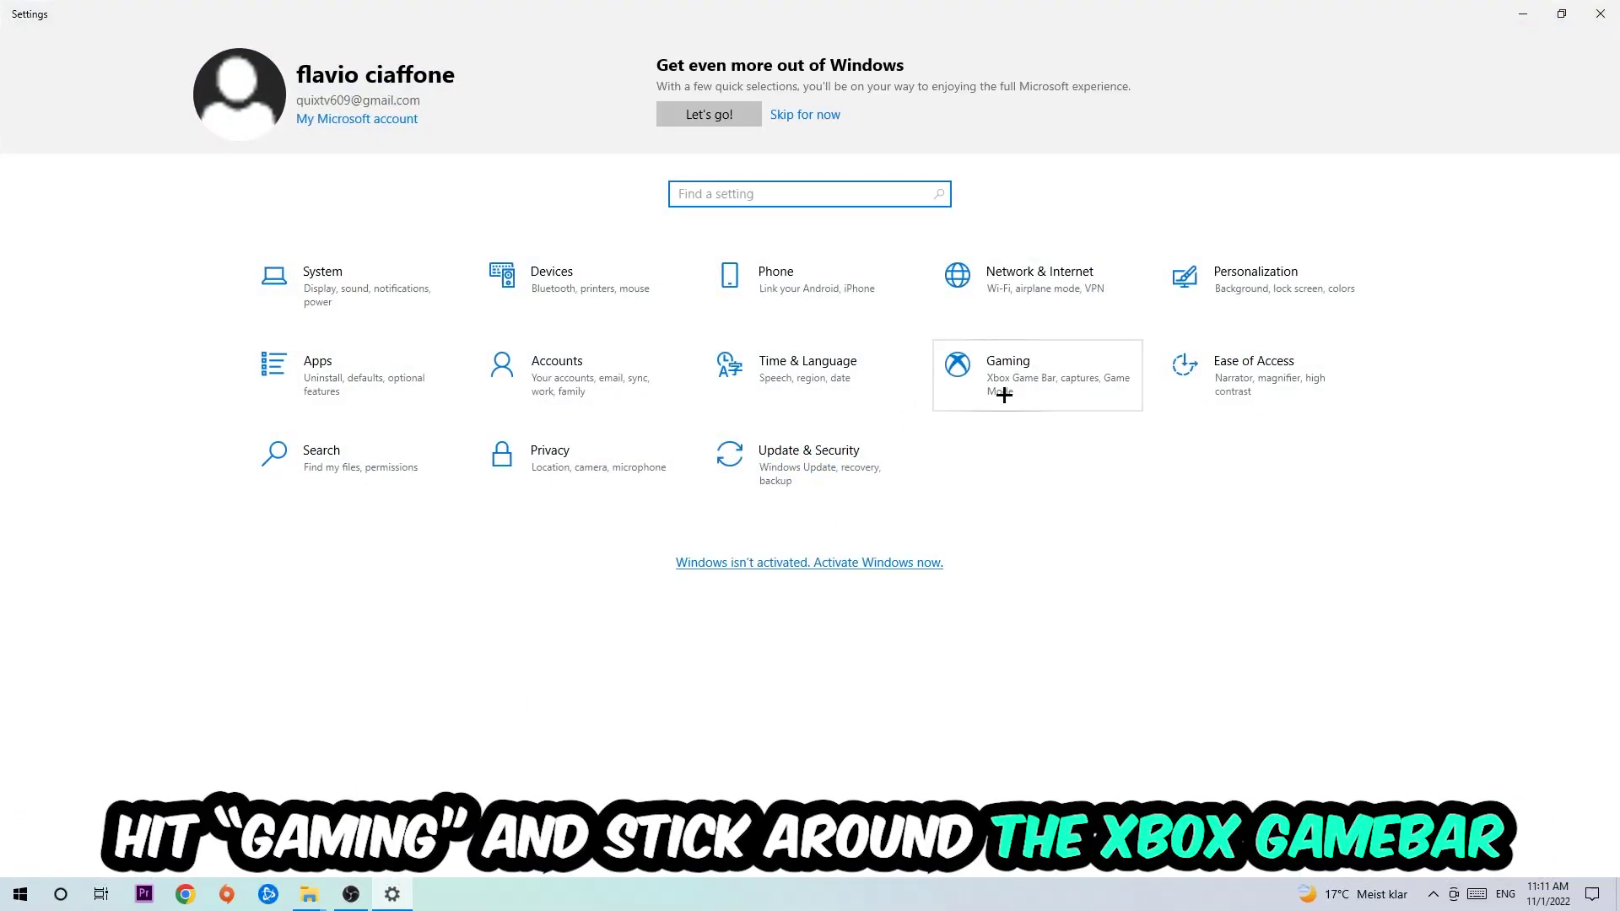
{"action": "left_click", "coordinate": [1004, 379]}
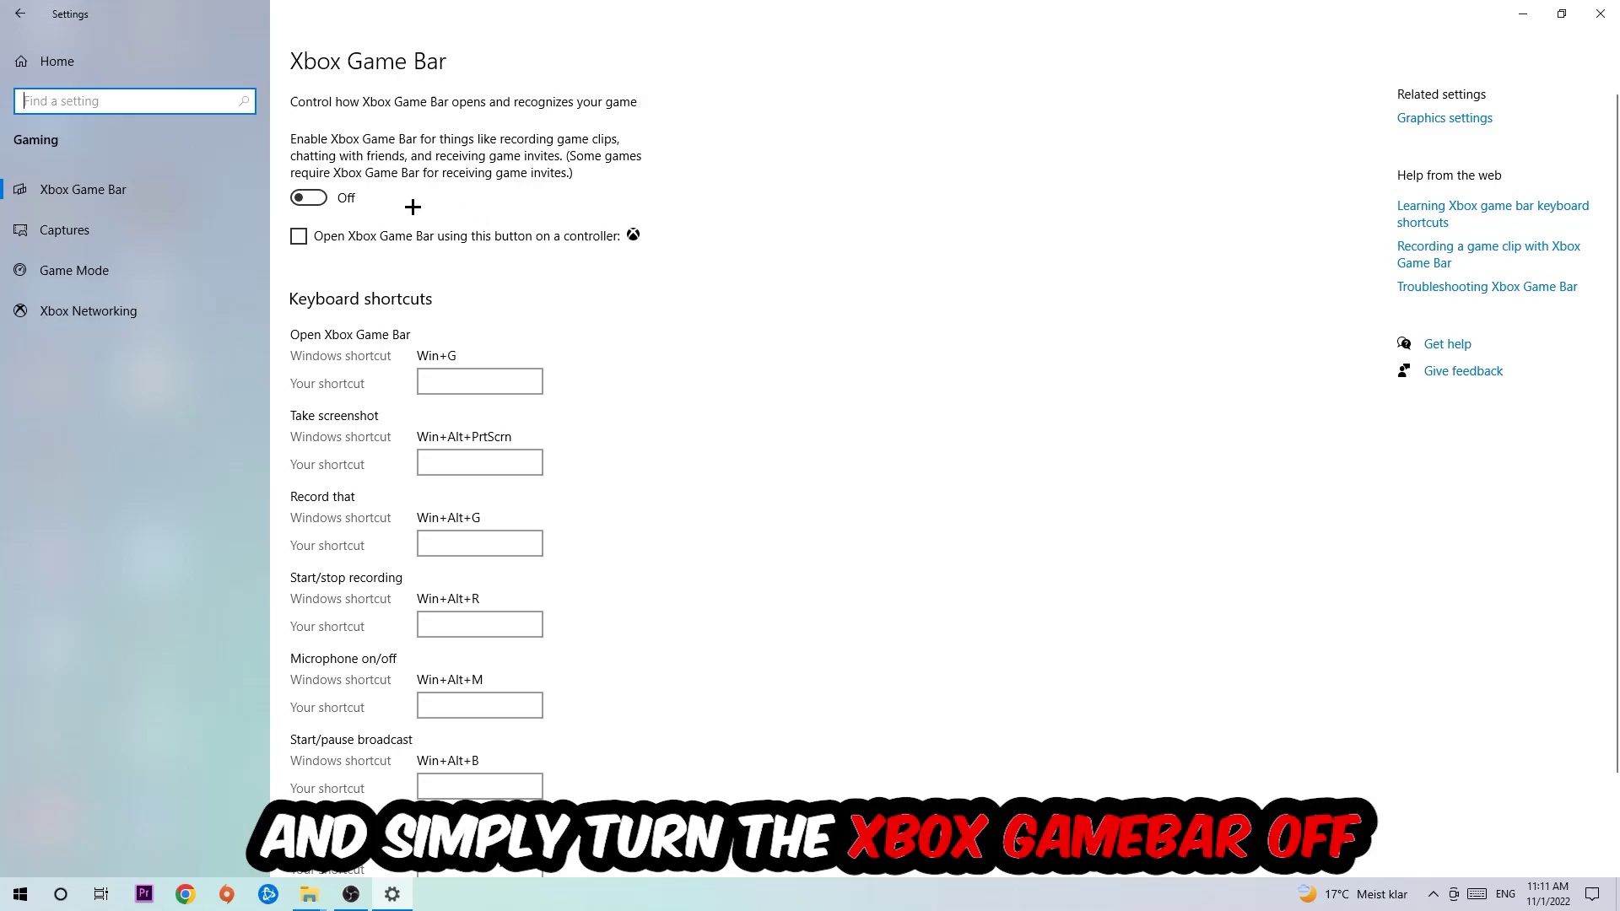
{"action": "left_click", "coordinate": [64, 230]}
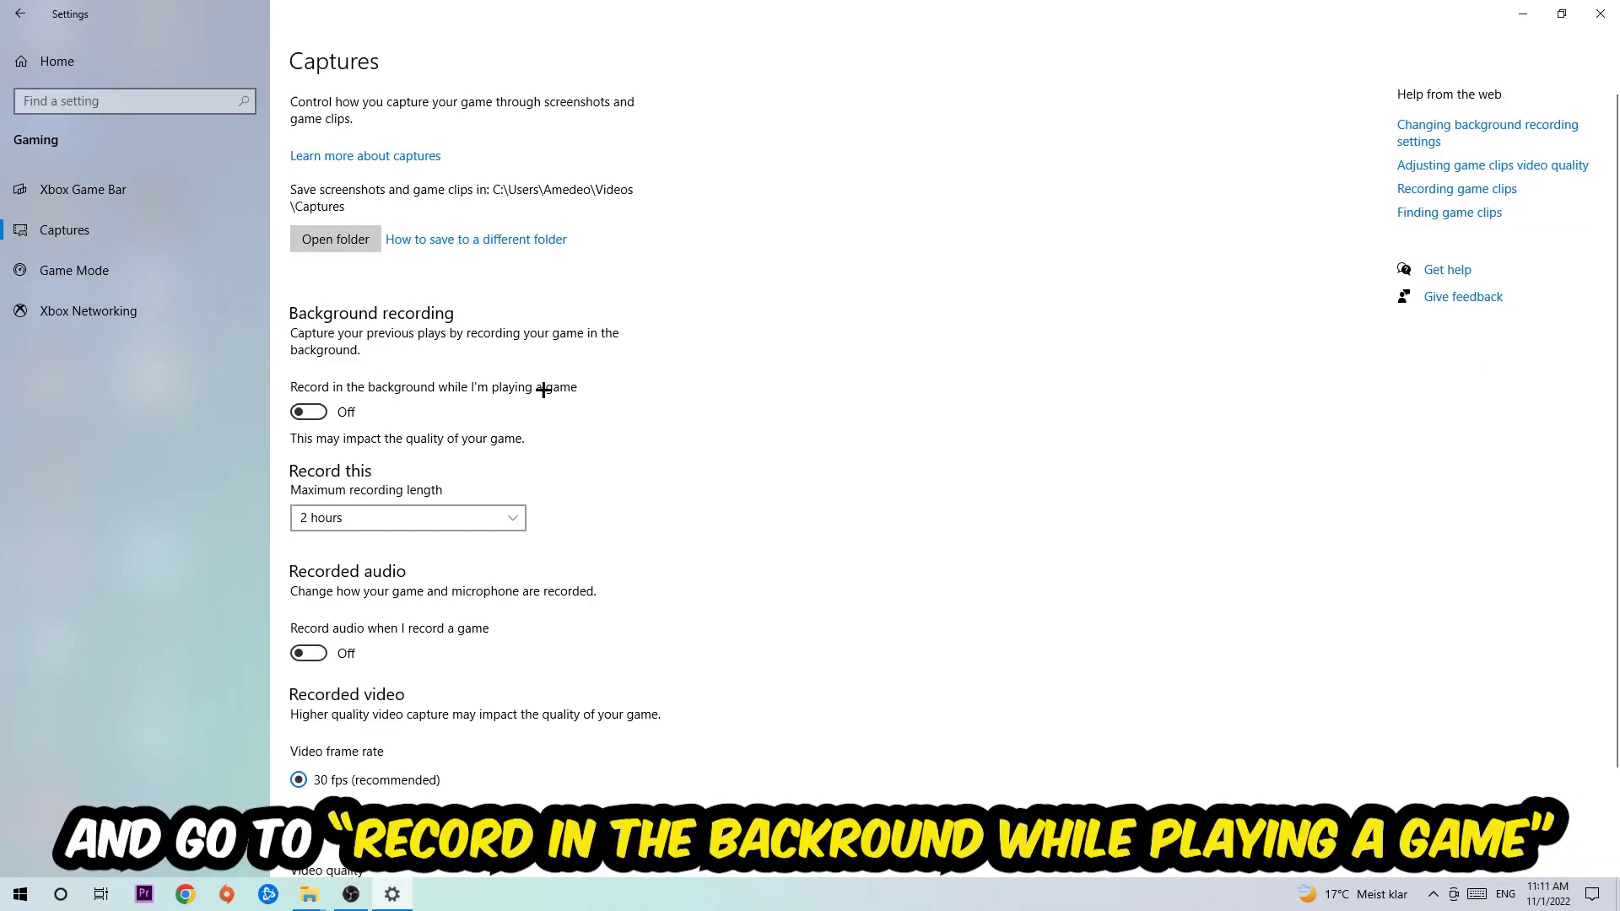
{"action": "left_click", "coordinate": [61, 270]}
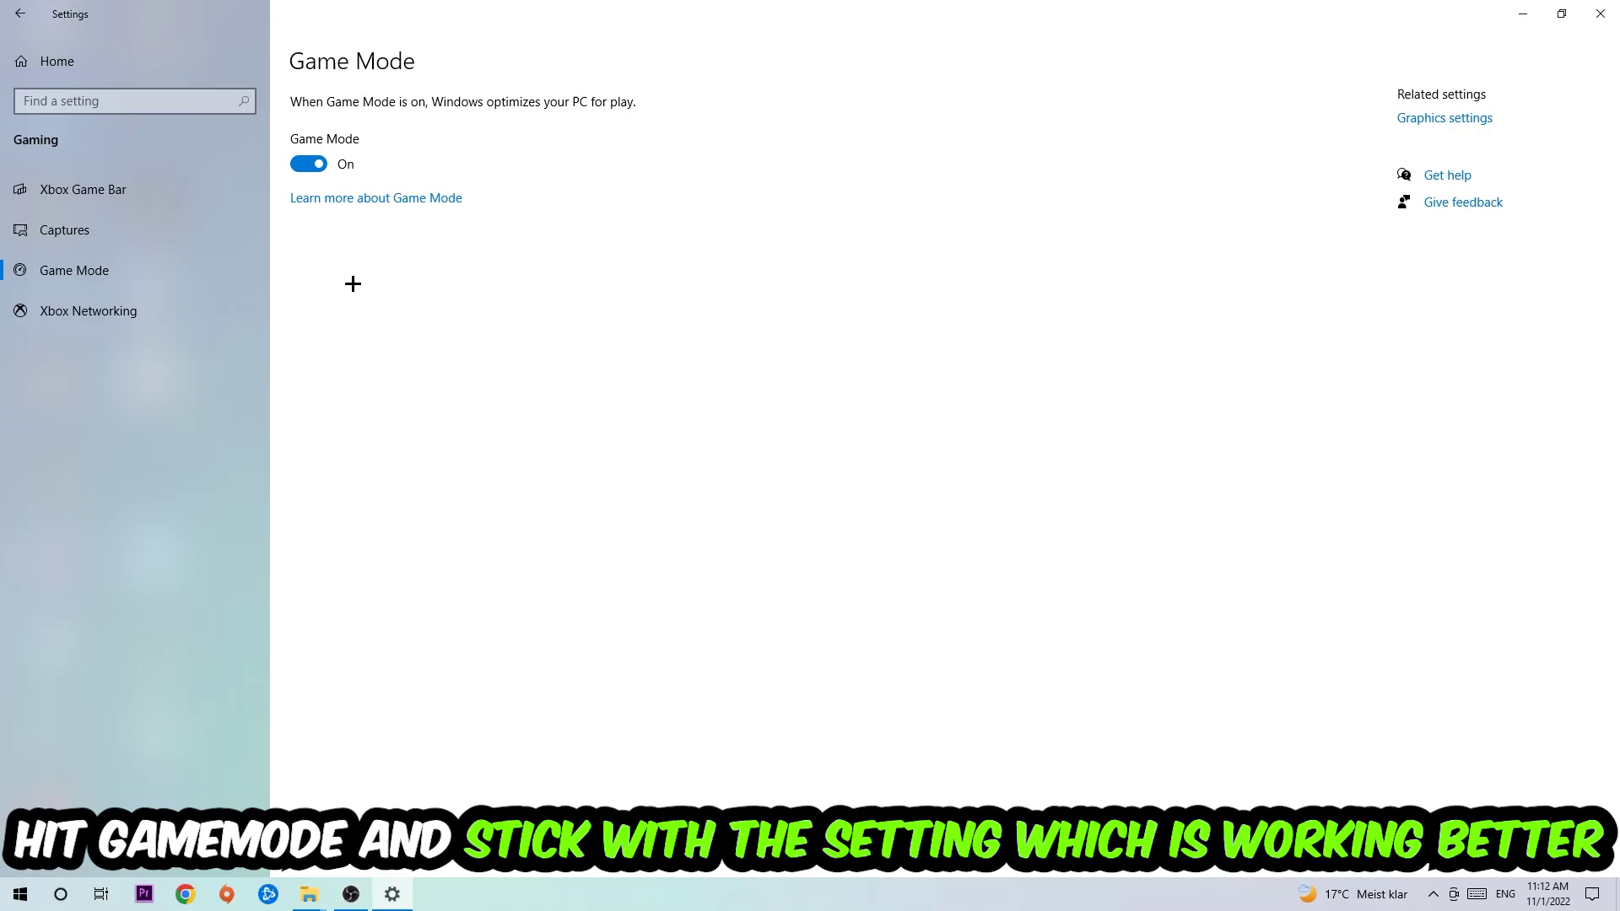
Check Windows Update, which reports the PC up to date with 22H2 available.
{"action": "left_click", "coordinate": [19, 13]}
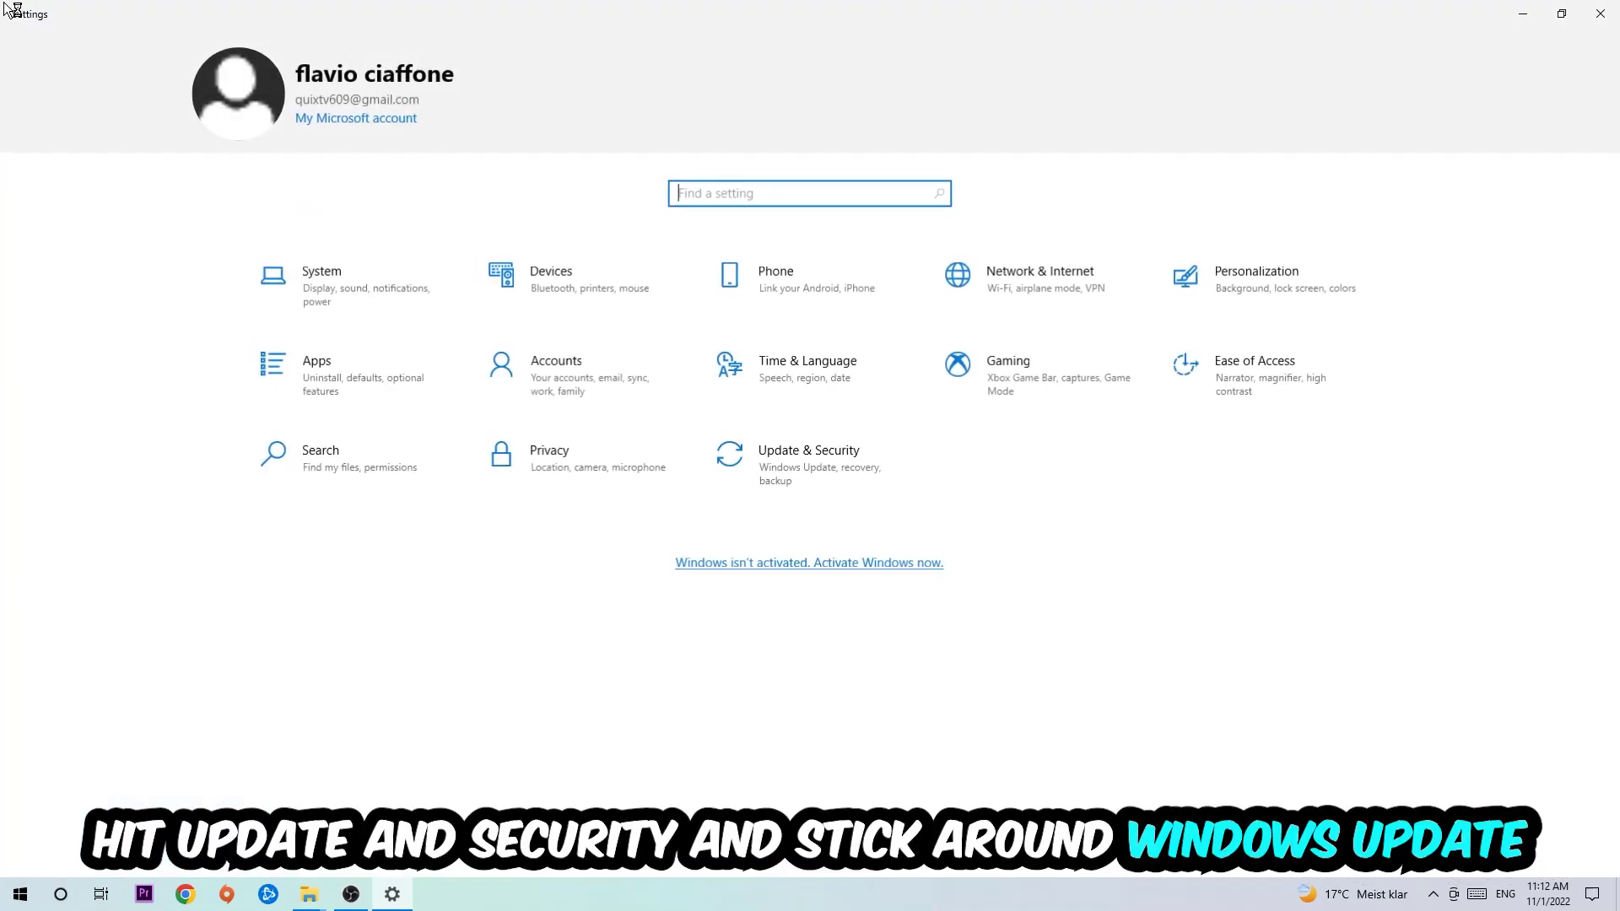
{"action": "left_click", "coordinate": [771, 470]}
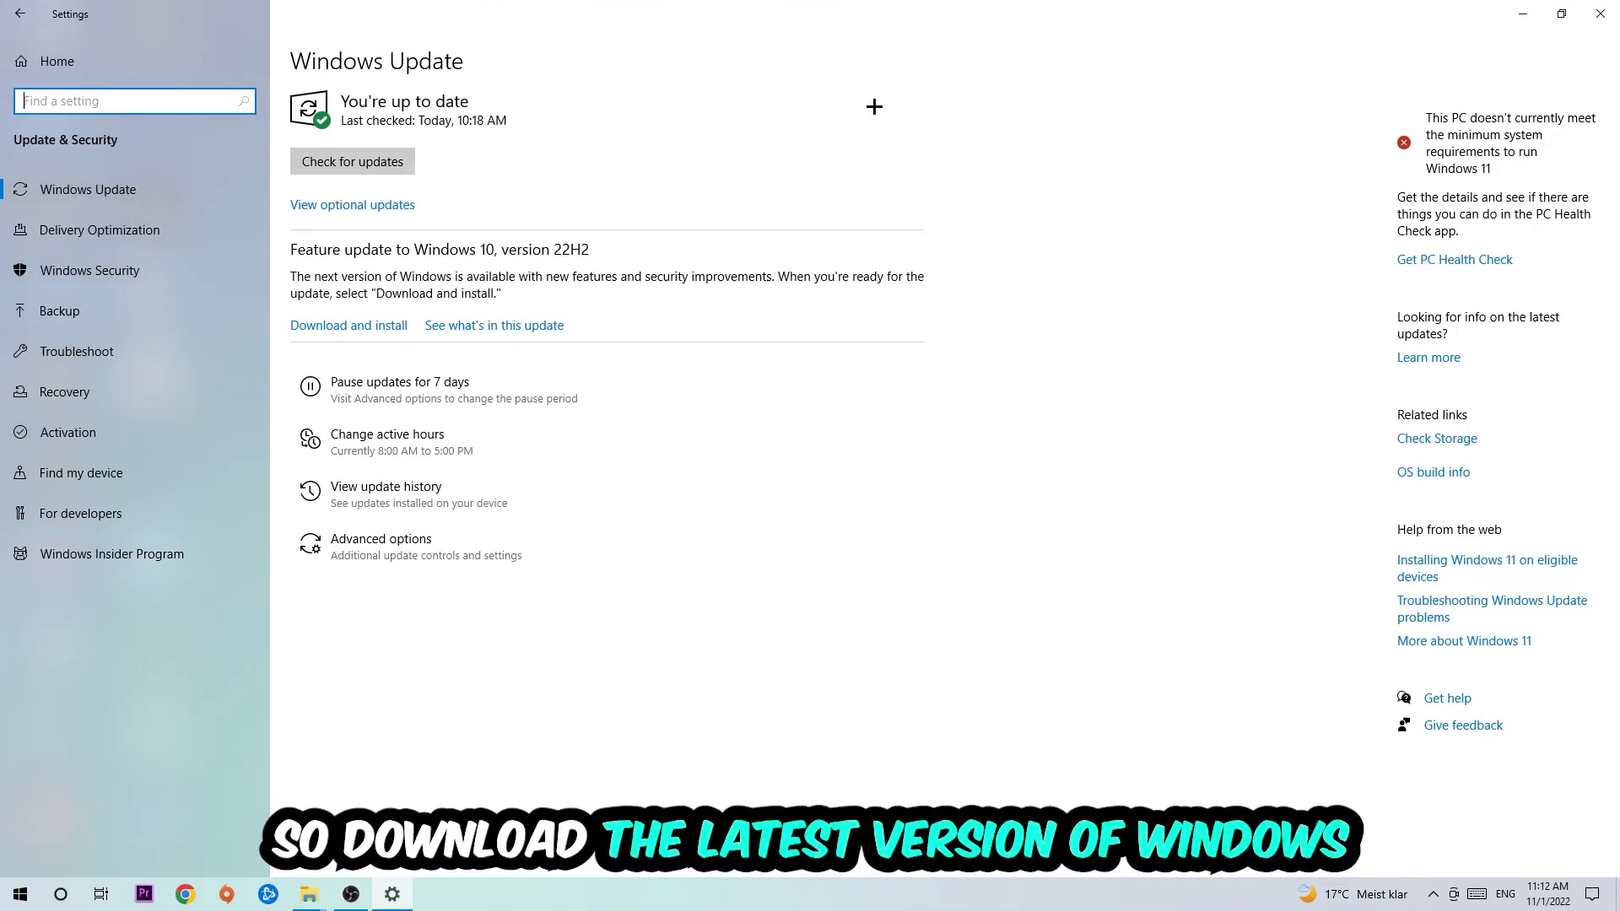
Close Settings and move the NVIDIA 512.77 driver installer icon lower on the desktop.
{"action": "left_click", "coordinate": [1599, 14]}
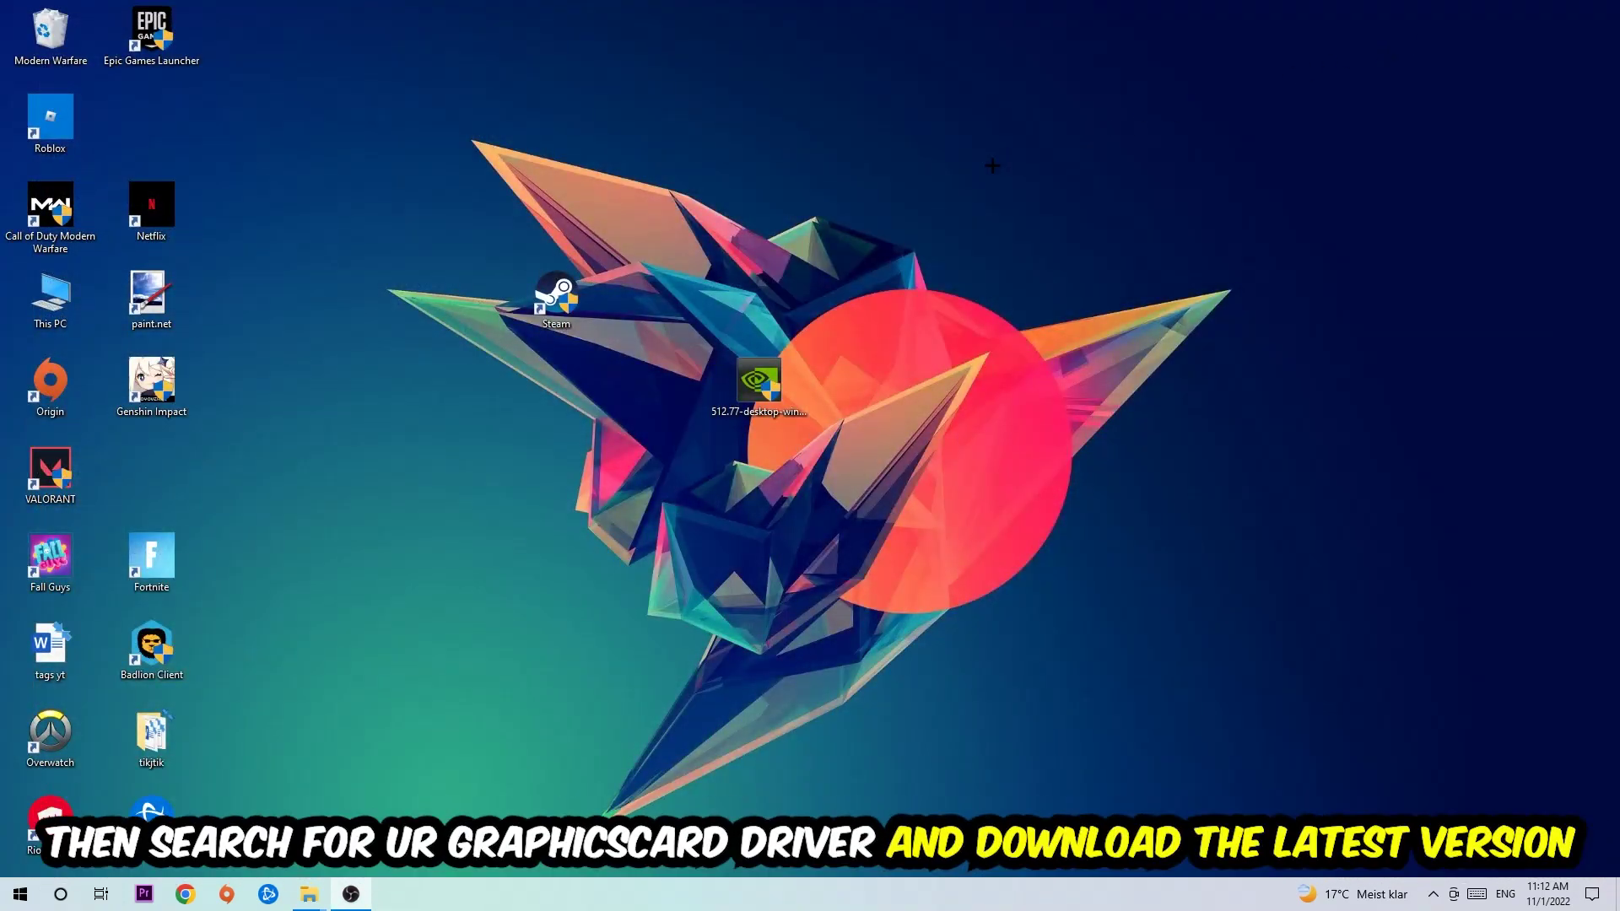
{"action": "left_click_drag", "start_coordinate": [760, 381], "coordinate": [759, 468]}
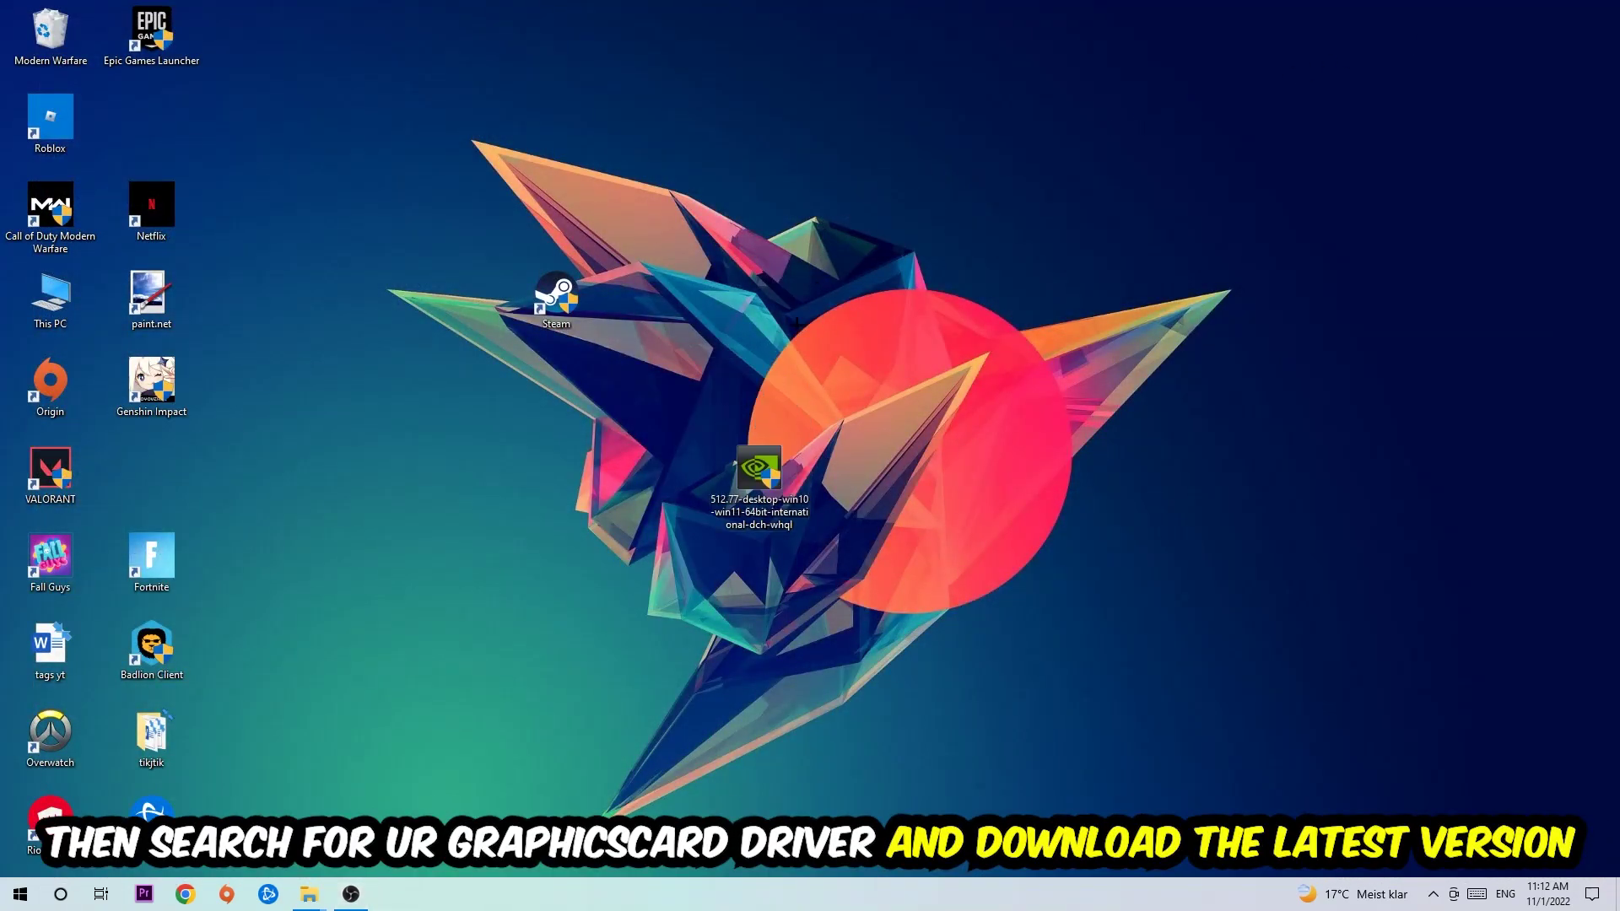